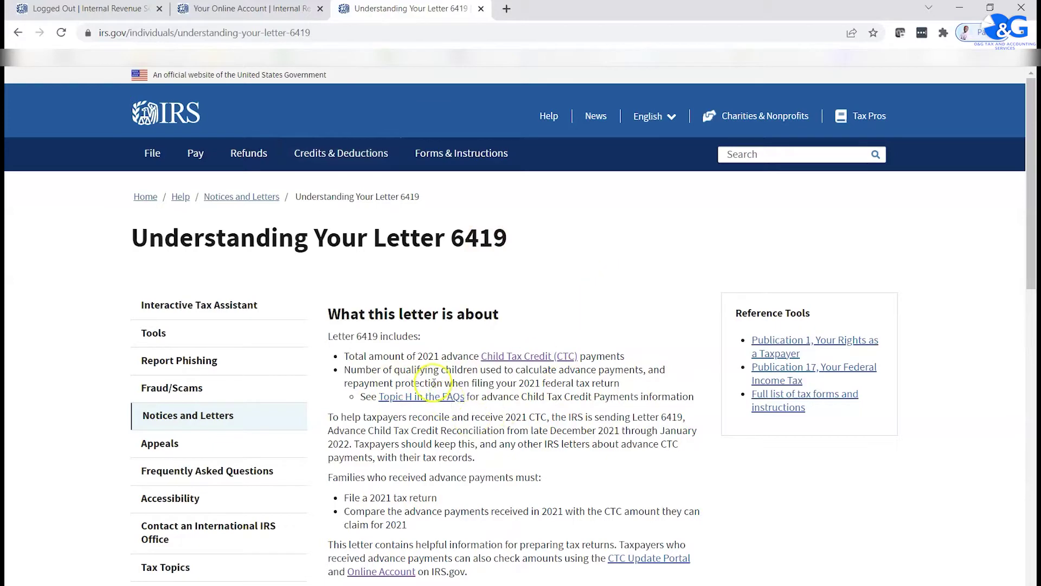
# - Highlight the 2021 advance Child Tax Credit payments total line
pyautogui.moveTo(416, 356); pyautogui.dragTo(663, 374)
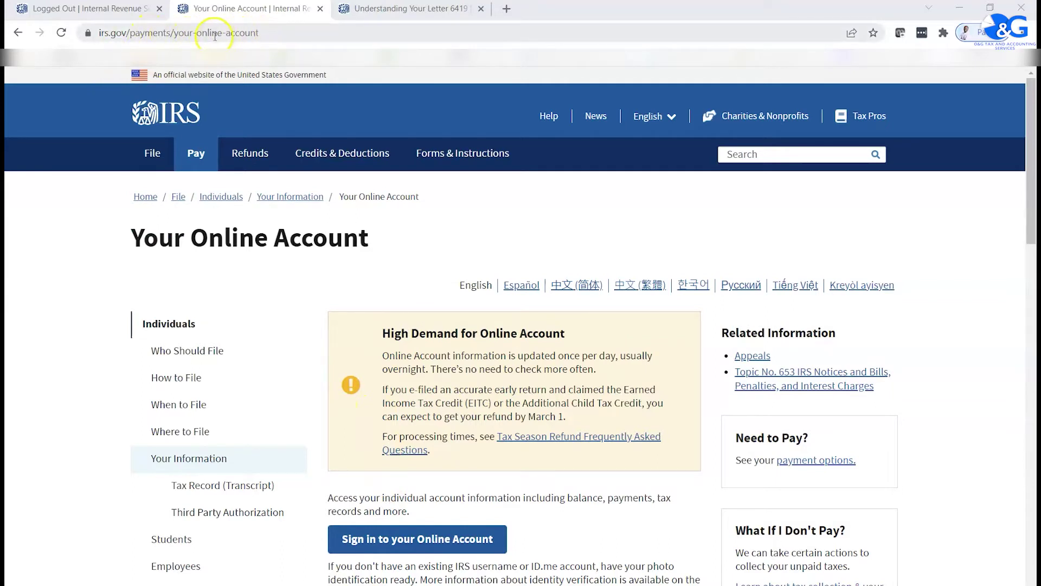
pyautogui.click(264, 34)
pyautogui.click(264, 34)
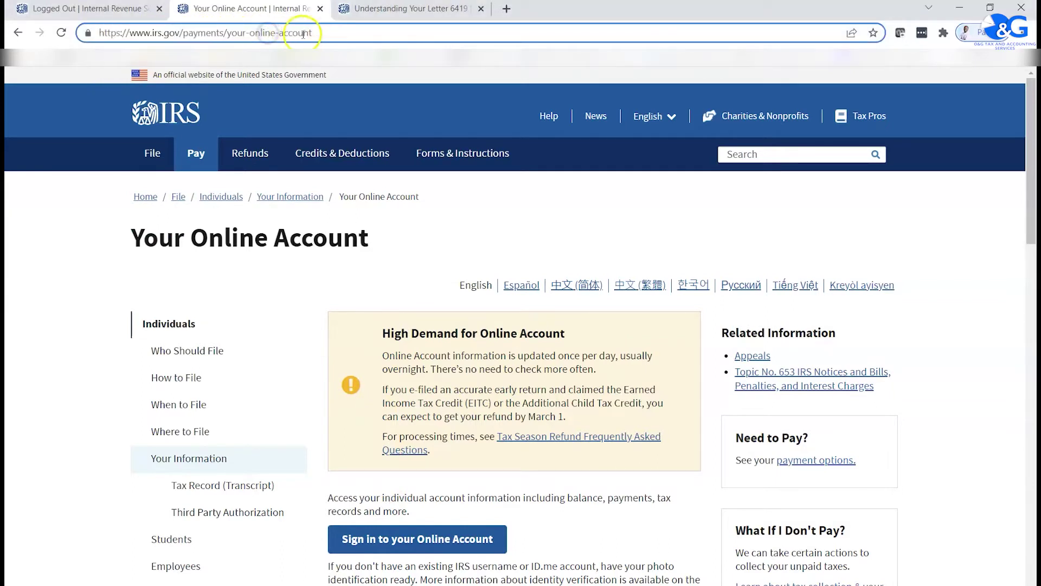
pyautogui.click(116, 34)
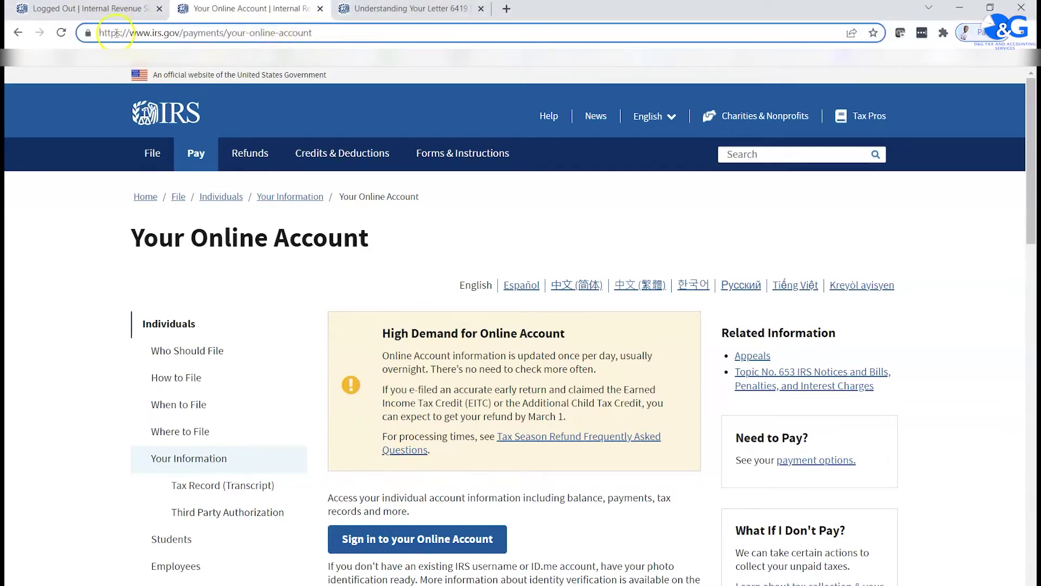
pyautogui.click(88, 33)
pyautogui.moveTo(312, 32); pyautogui.dragTo(109, 30)
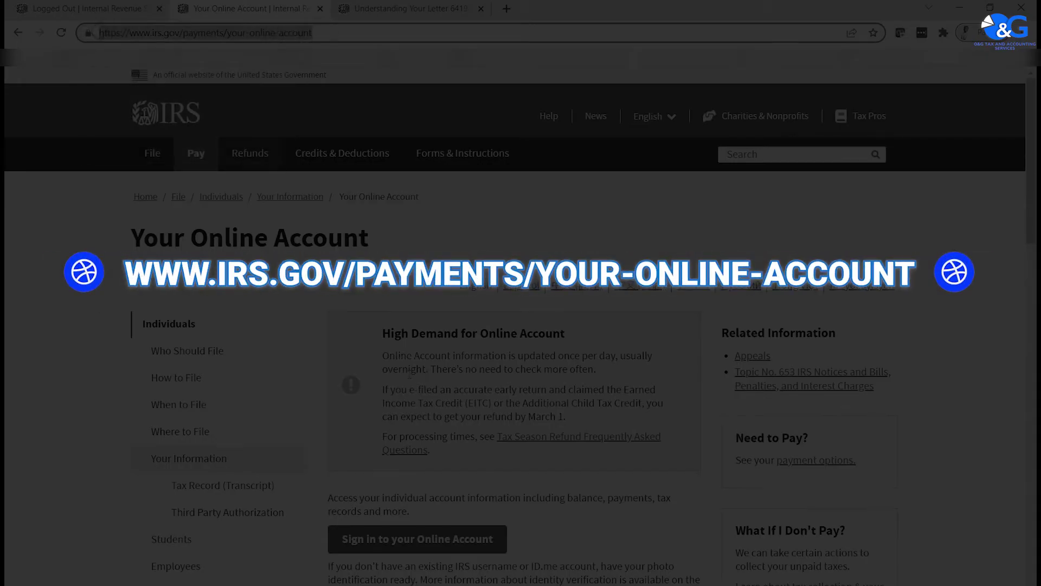
pyautogui.click(470, 255)
pyautogui.scroll(-3, 469, 255)
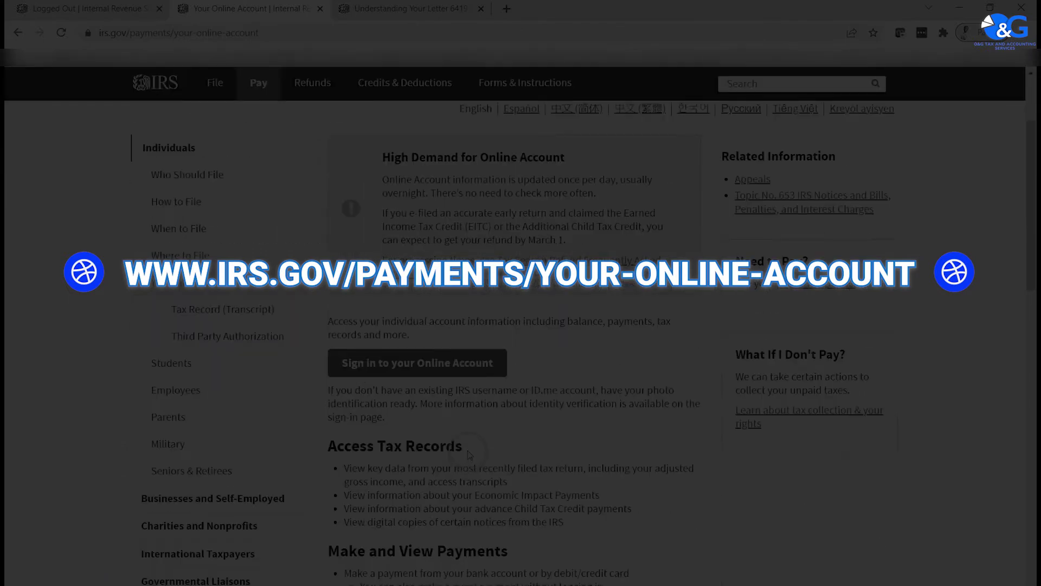
pyautogui.scroll(3, 469, 454)
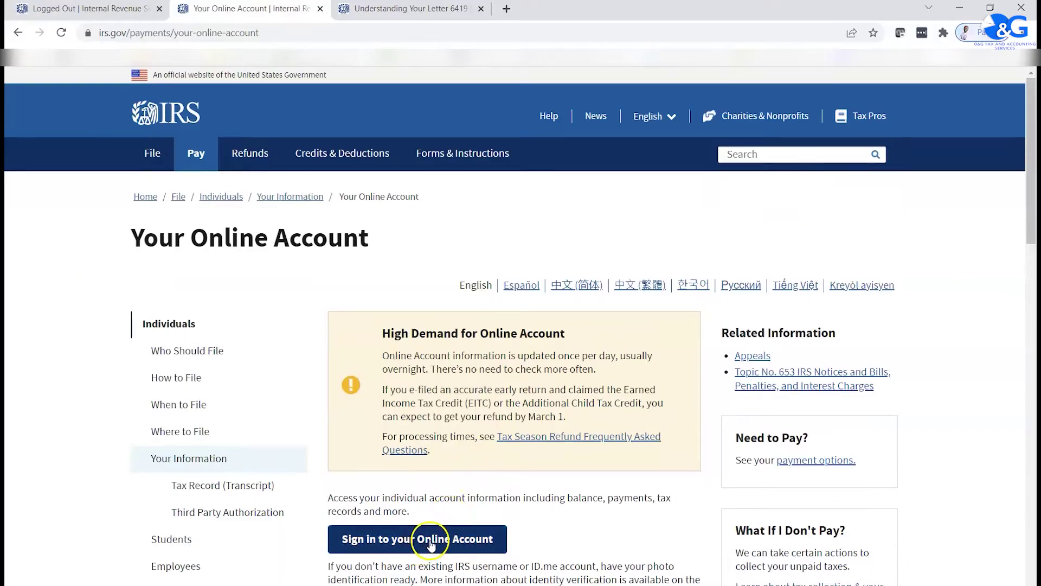
pyautogui.click(422, 545)
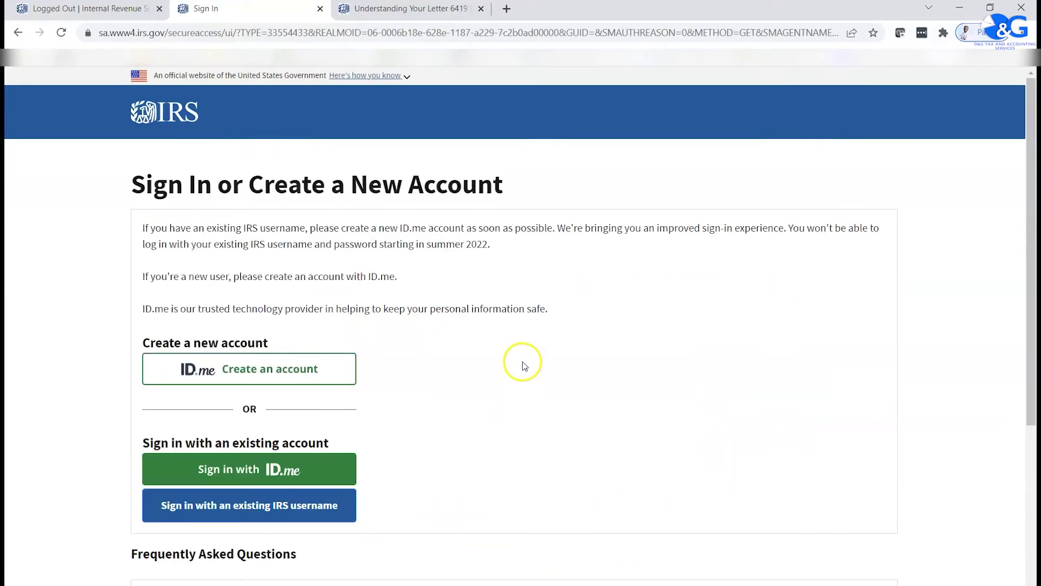
# - Scroll down the sign-in page to reveal the ID.me and existing IRS username options
pyautogui.scroll(-1, 522, 363)
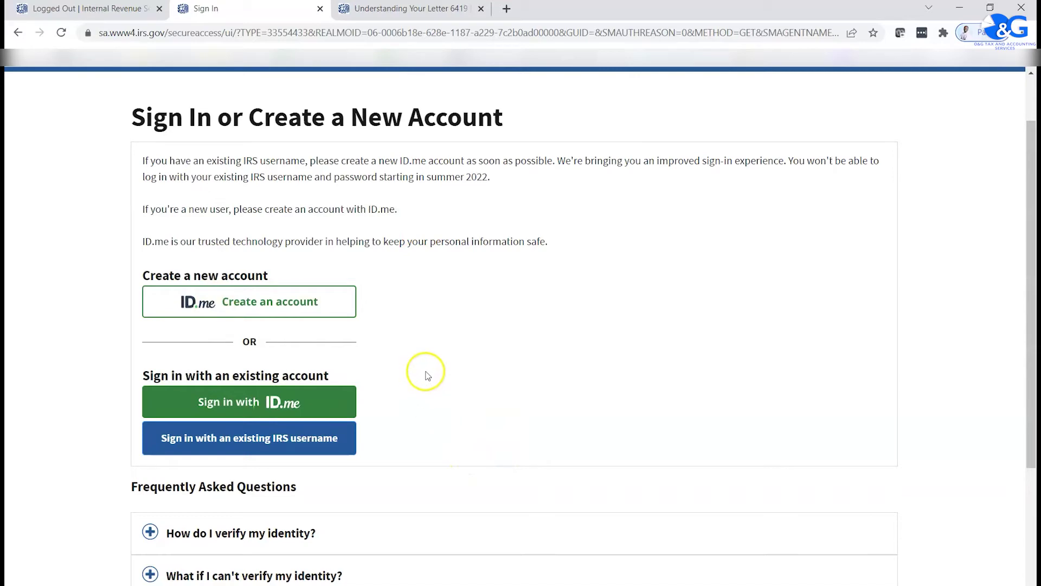
# - Sign in with the existing IRS username, autofilling the saved username and account password
pyautogui.click(223, 443)
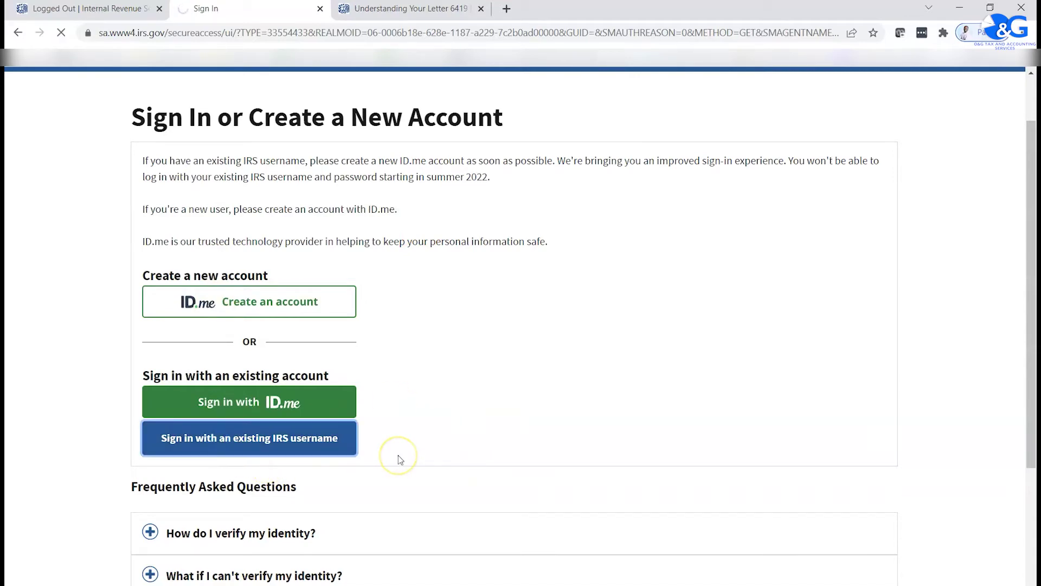
pyautogui.click(470, 253)
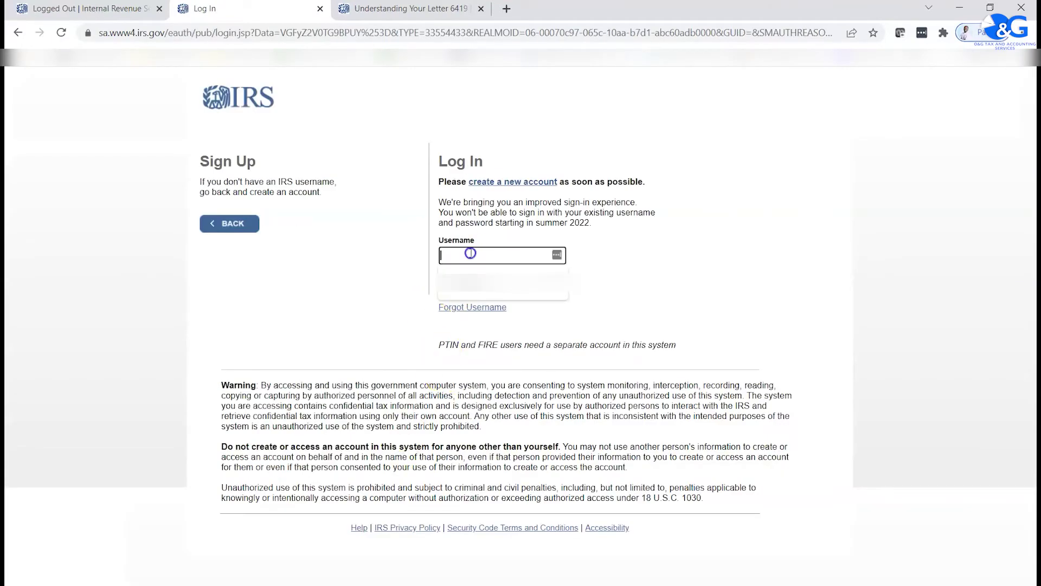
pyautogui.click(469, 281)
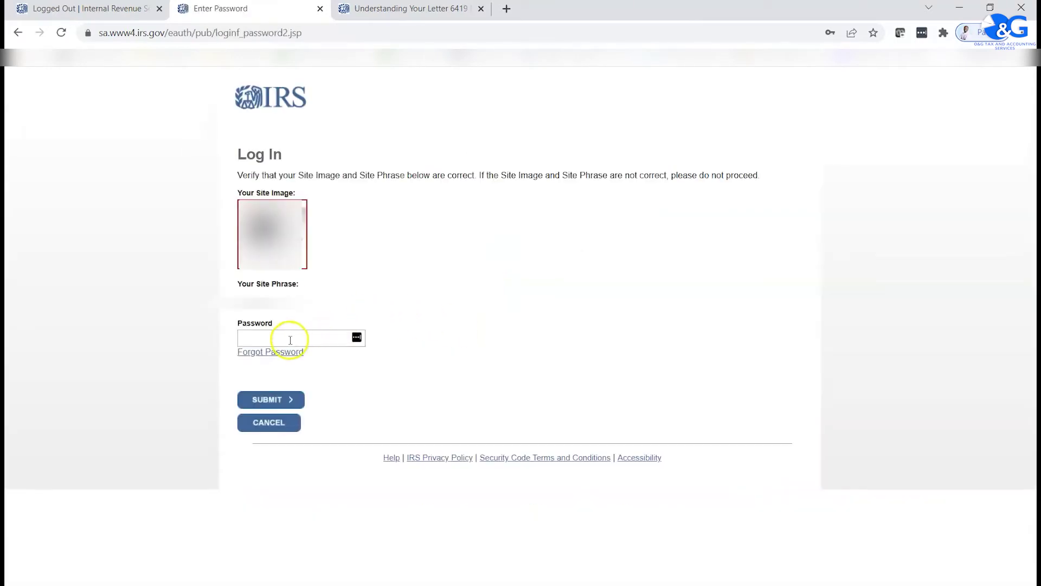
pyautogui.click(285, 336)
pyautogui.click(286, 354)
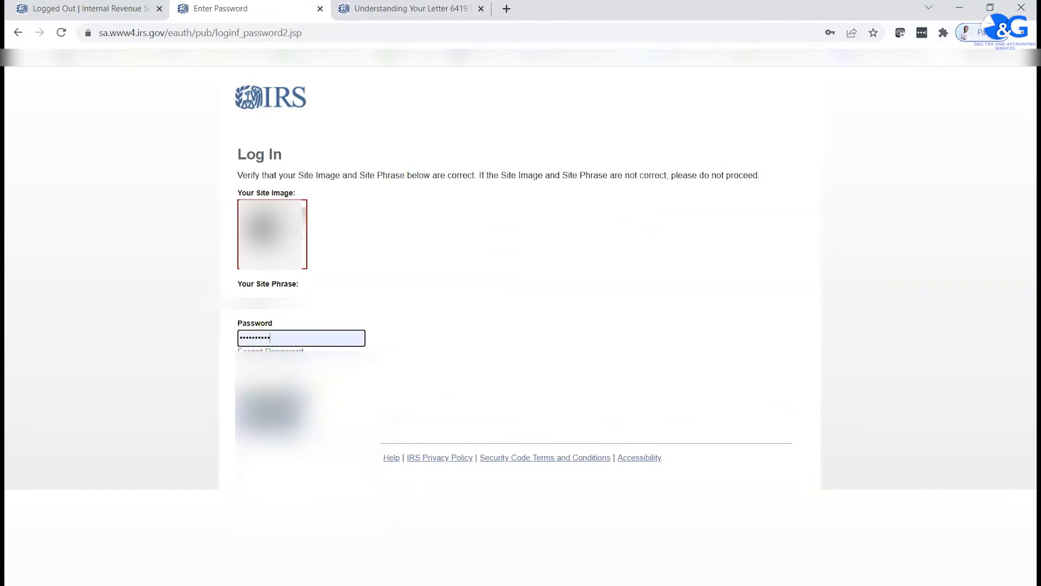
pyautogui.press('Return')
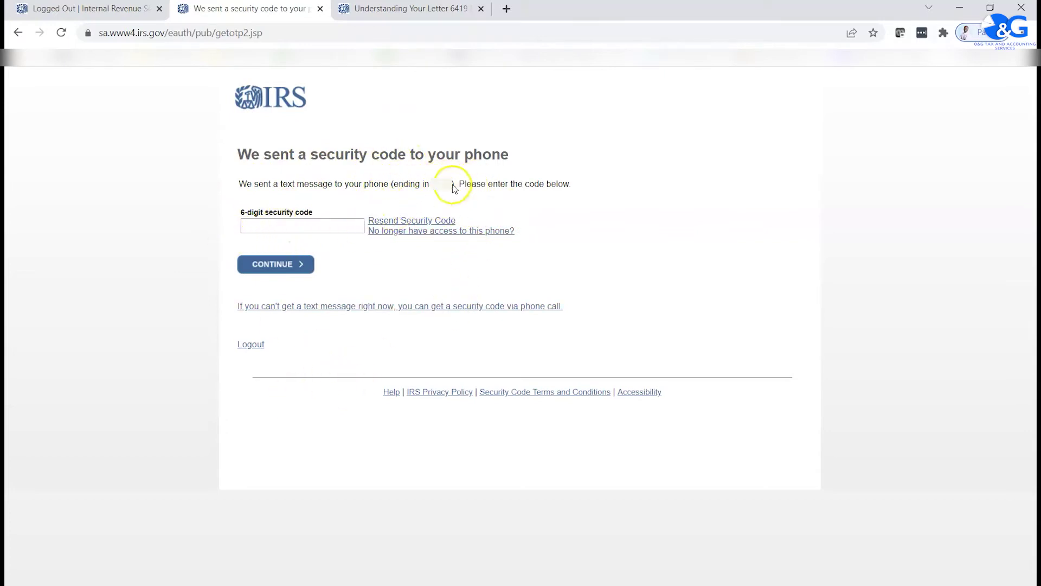
# - Paste the texted 6-digit security code and submit it
pyautogui.click(271, 229)
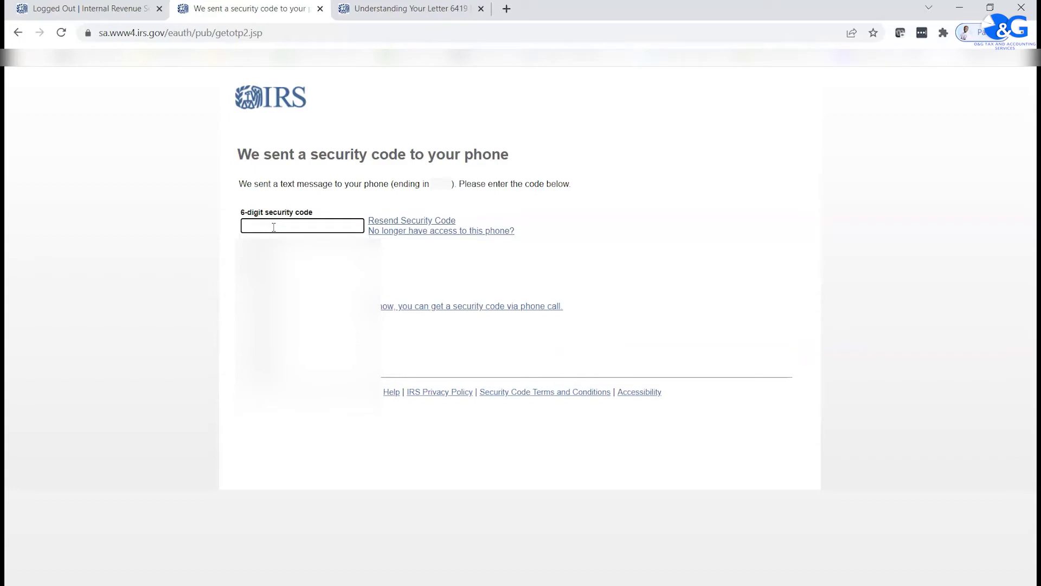
pyautogui.hotkey('ctrl', 'v')
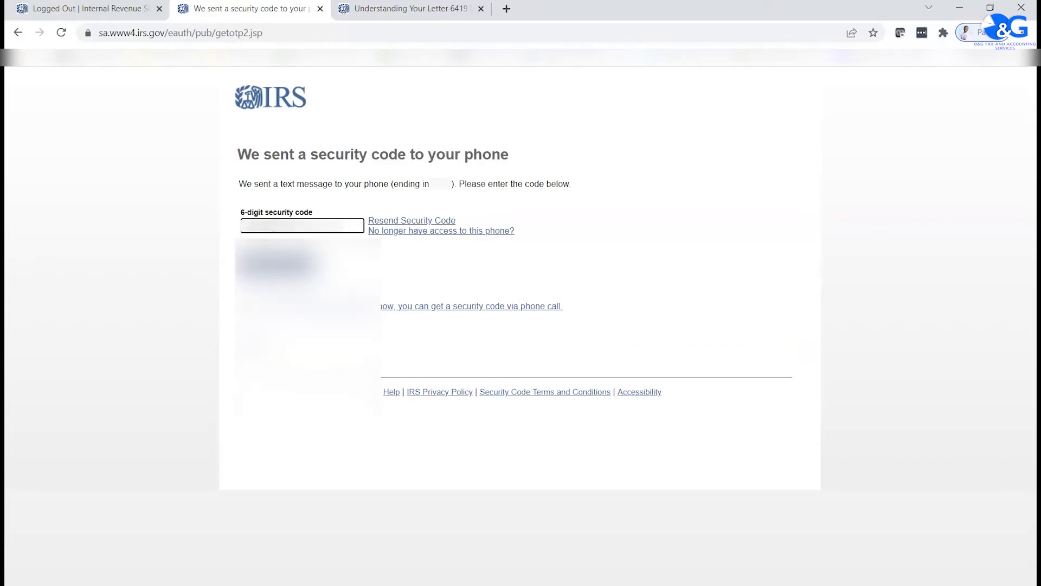
pyautogui.click(274, 264)
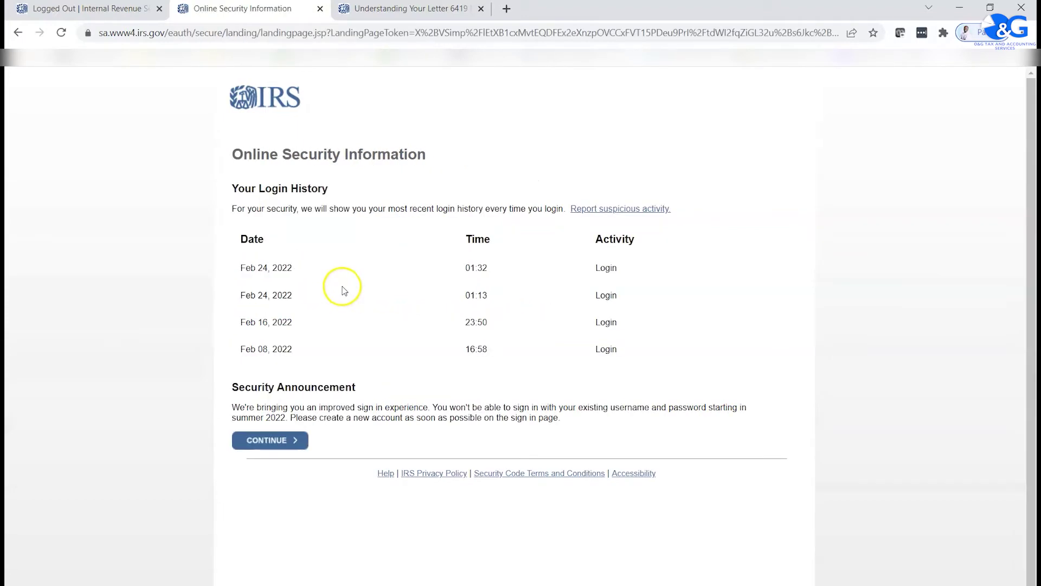
# - Continue past the Online Security Information login history to the account home page
pyautogui.click(273, 440)
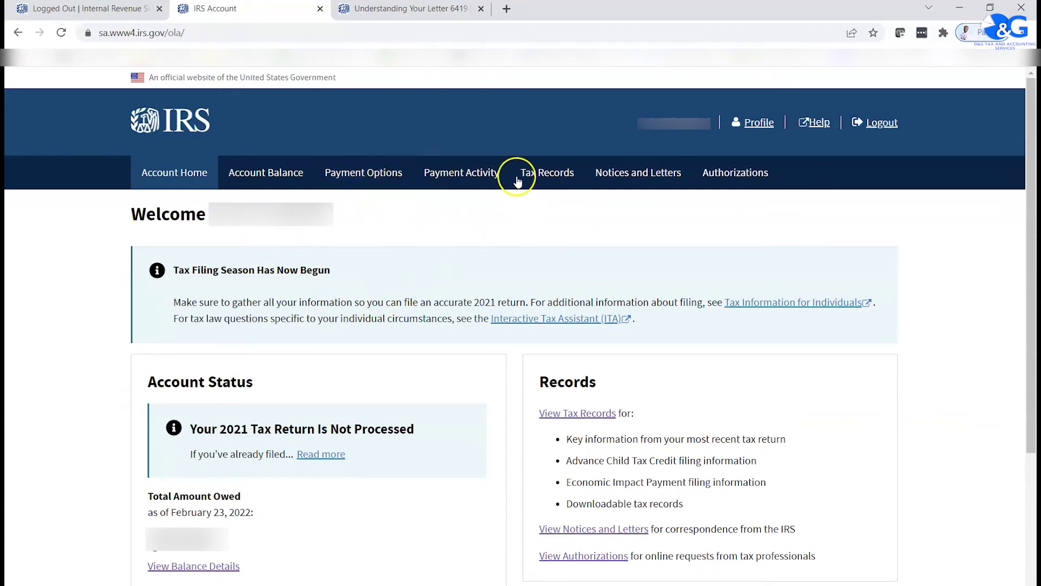
# - Go from Payment Activity to Tax Records and scroll to the 2021 Advance Child Tax Credit Payments
pyautogui.click(473, 184)
pyautogui.scroll(-5, 444, 369)
pyautogui.scroll(5, 446, 393)
pyautogui.click(547, 175)
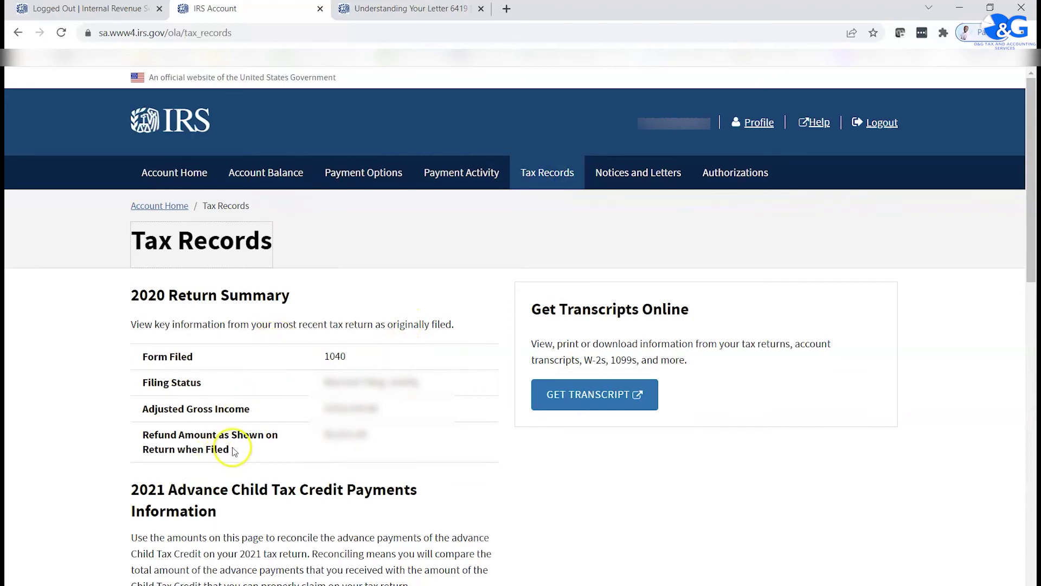
pyautogui.scroll(-2, 234, 451)
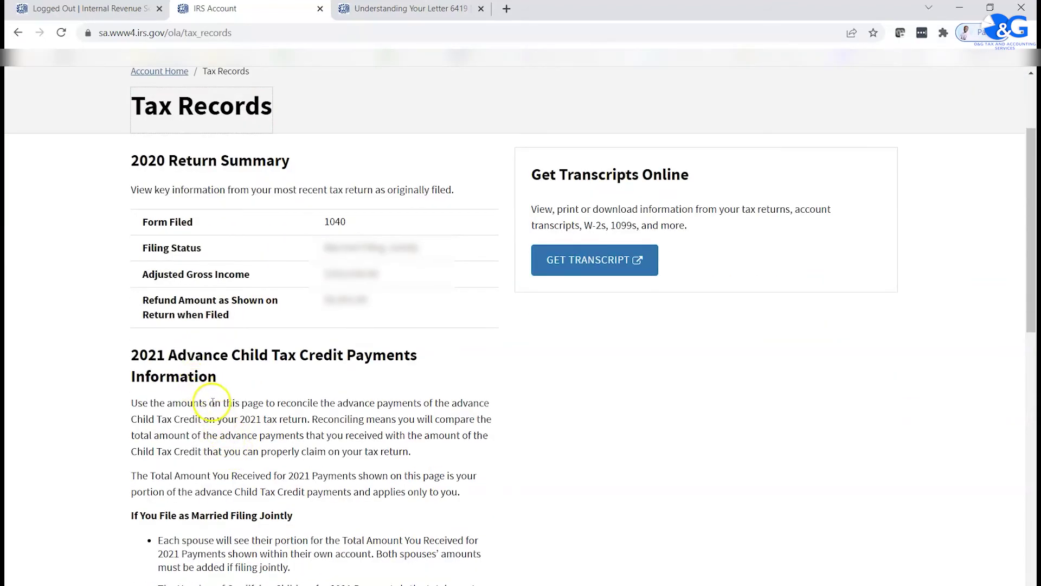
pyautogui.scroll(2, 225, 400)
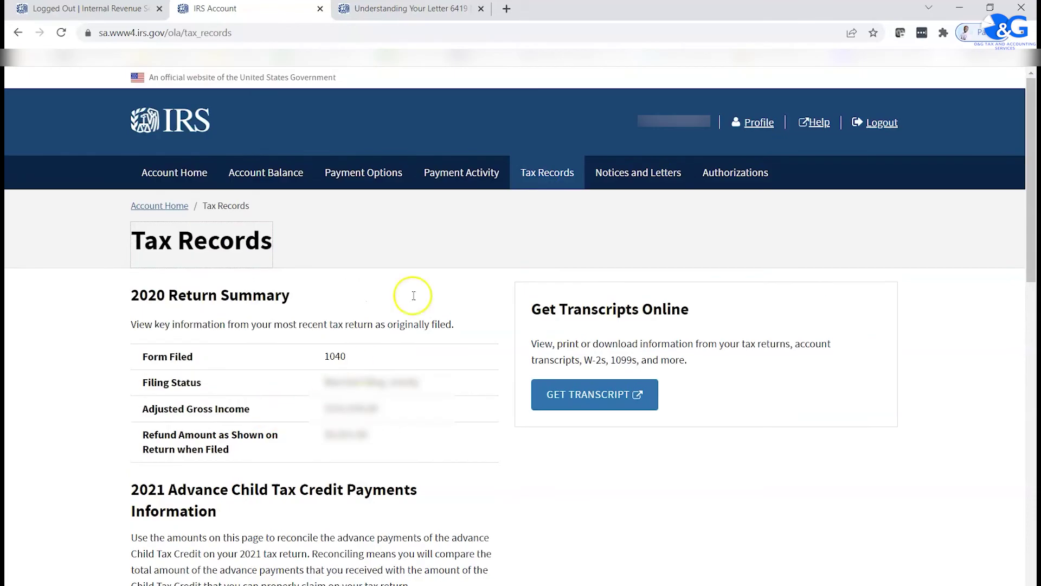
pyautogui.click(548, 172)
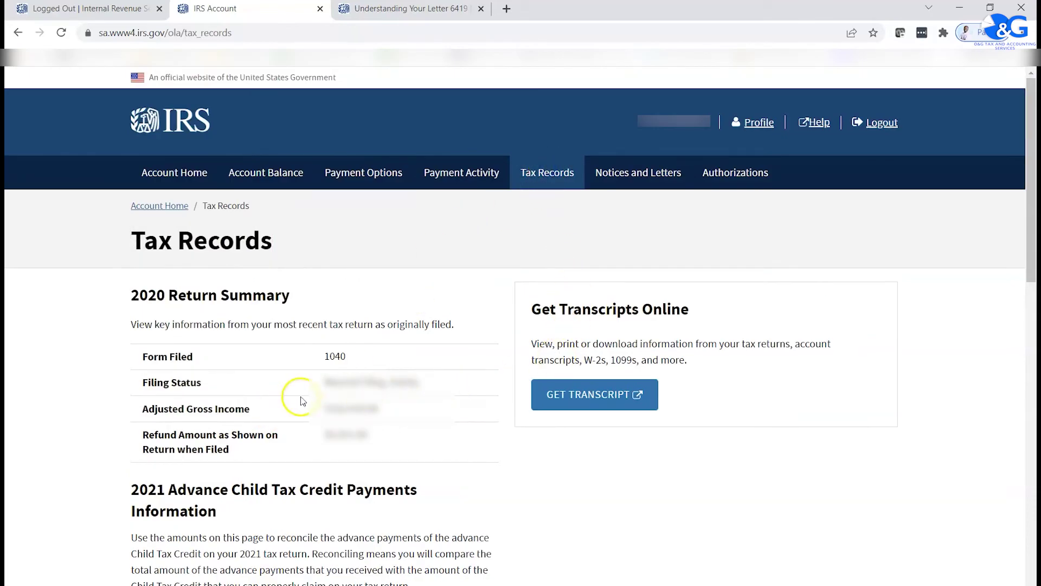
pyautogui.scroll(-6, 301, 400)
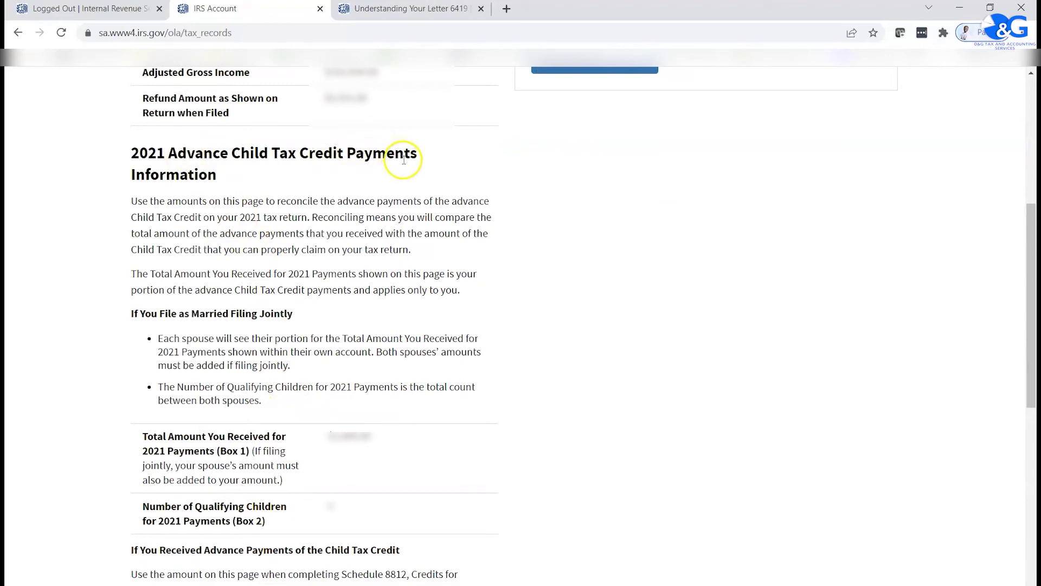
pyautogui.scroll(-2, 275, 318)
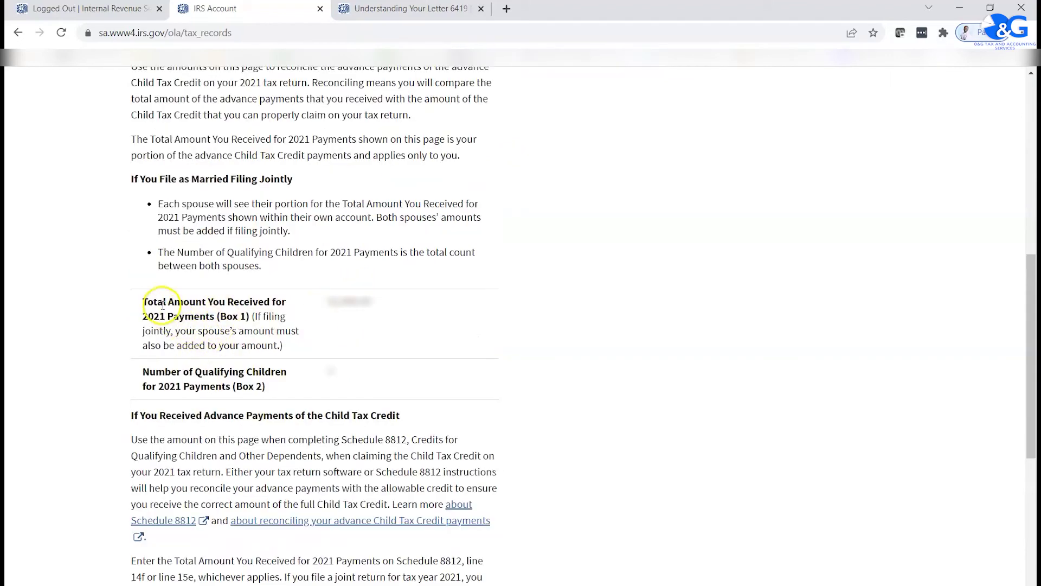
# - Select the Box 1 total amount and Box 2 qualifying children rows of the 2021 advance CTC table
pyautogui.moveTo(140, 301); pyautogui.dragTo(266, 326)
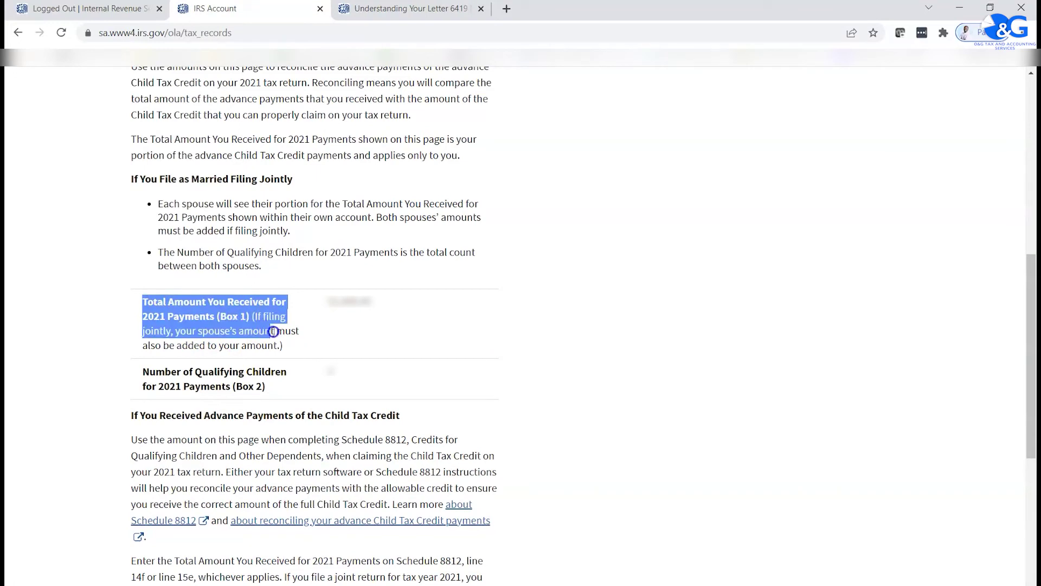
pyautogui.moveTo(288, 335); pyautogui.dragTo(297, 347)
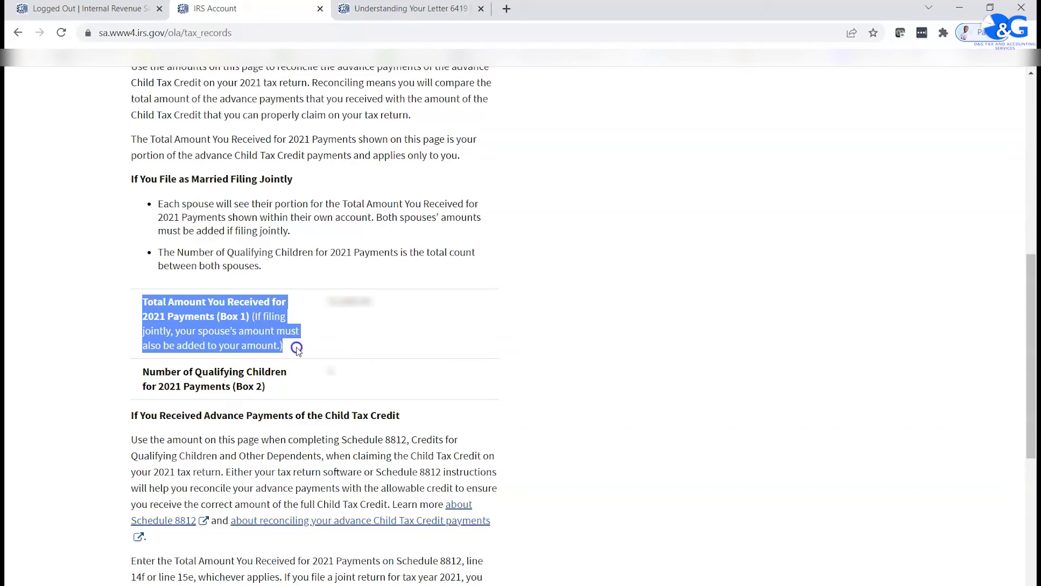
pyautogui.click(212, 326)
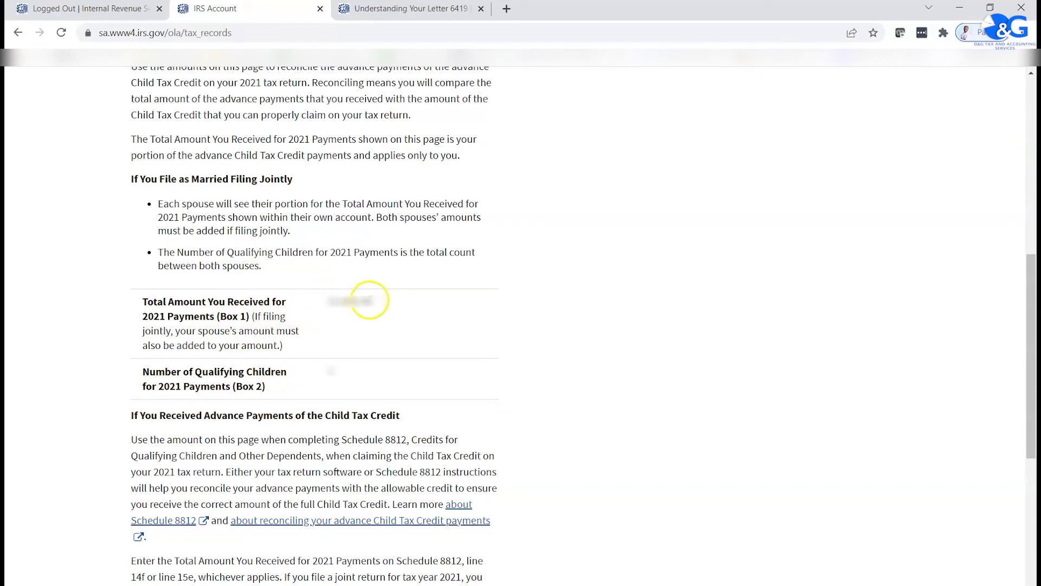
pyautogui.scroll(-2, 237, 262)
pyautogui.scroll(2, 233, 372)
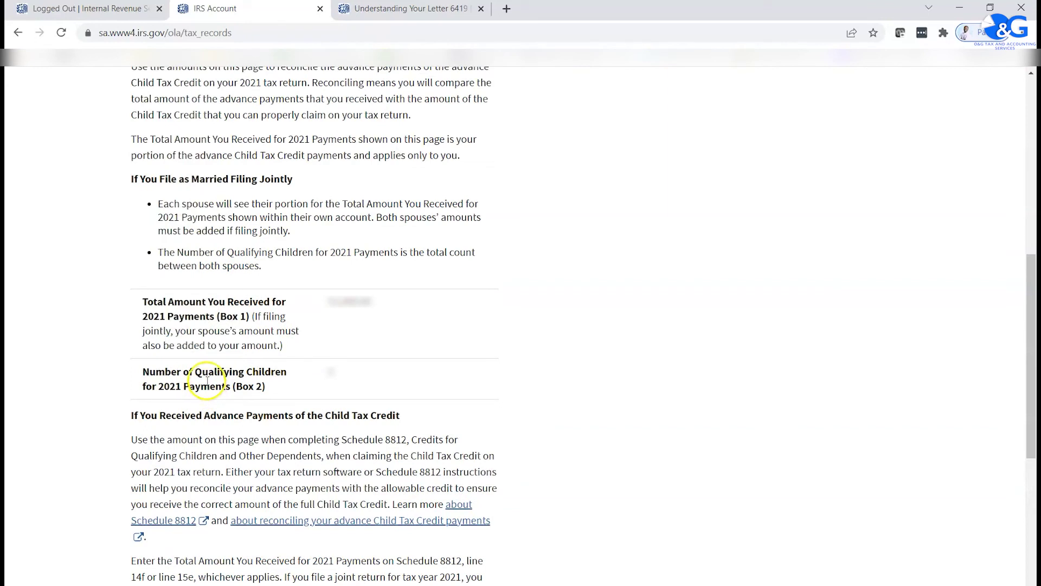
pyautogui.moveTo(143, 372); pyautogui.dragTo(216, 385)
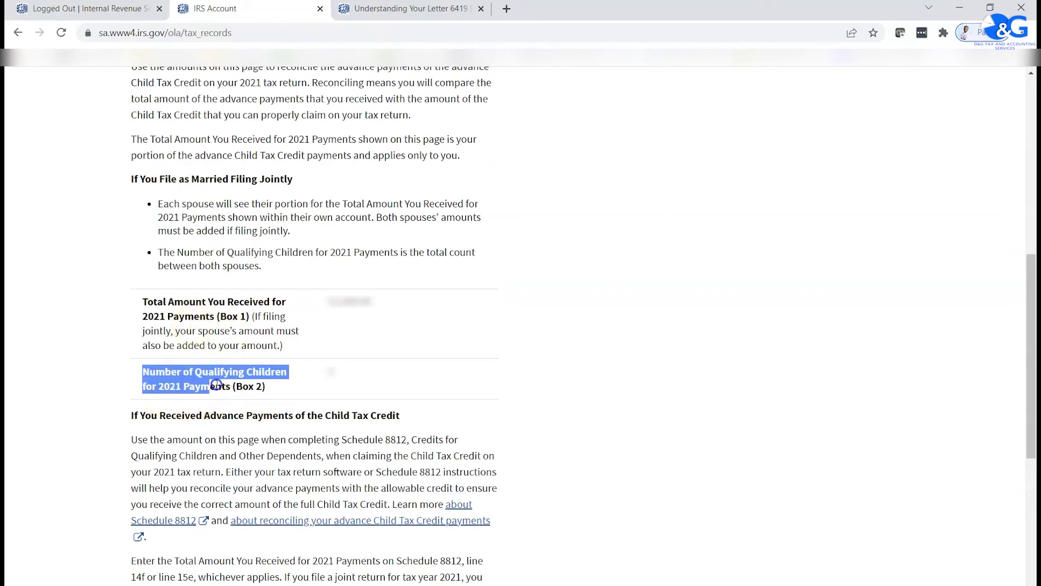
pyautogui.click(309, 380)
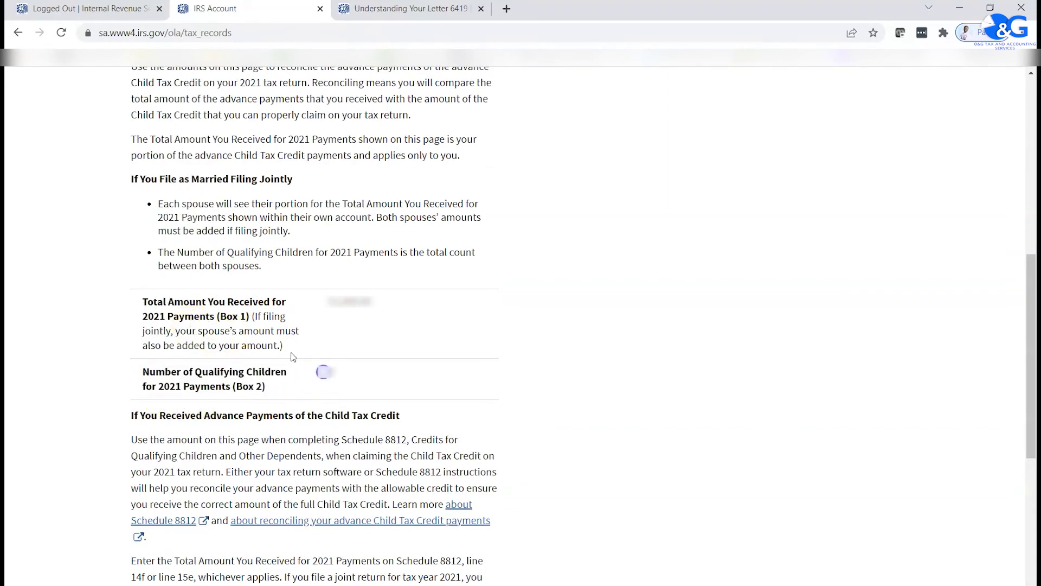
pyautogui.moveTo(141, 301); pyautogui.dragTo(285, 389)
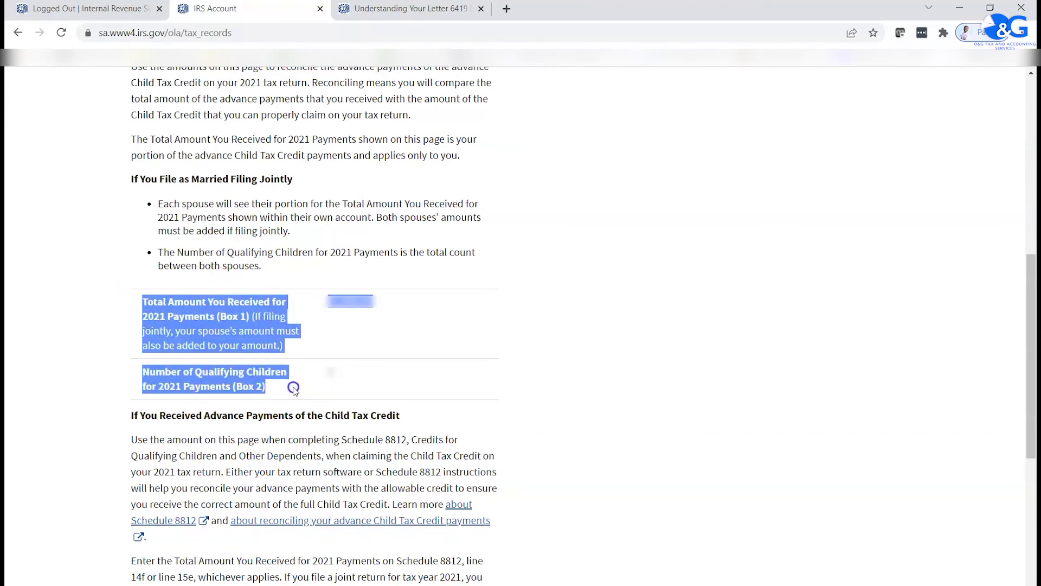